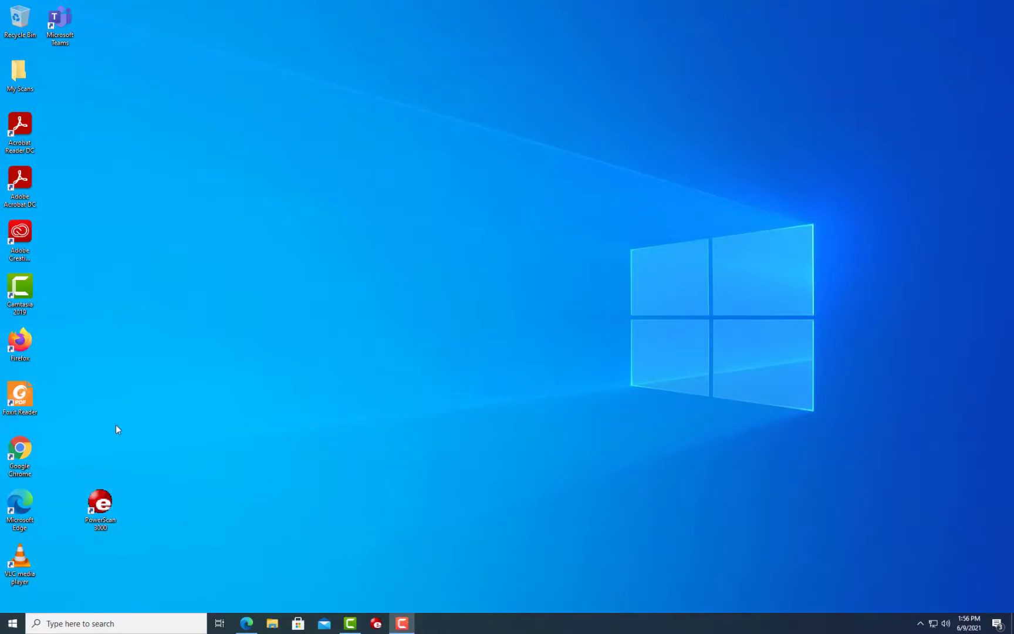
Launch PowerScan 3000 and load the UTD Default 35mm Roll Film preset
click(104, 508)
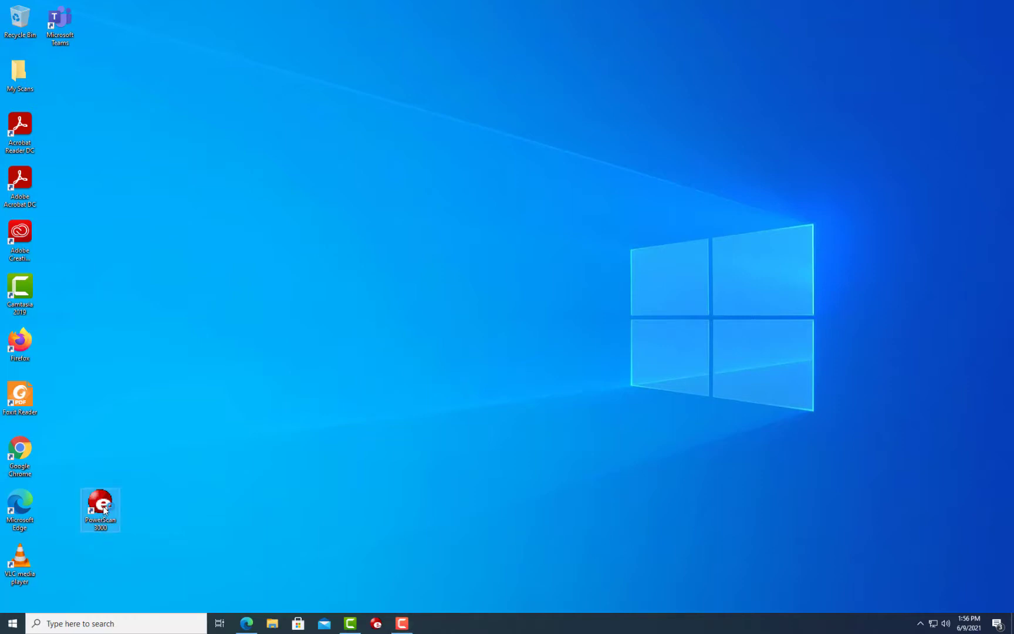
double_click(104, 508)
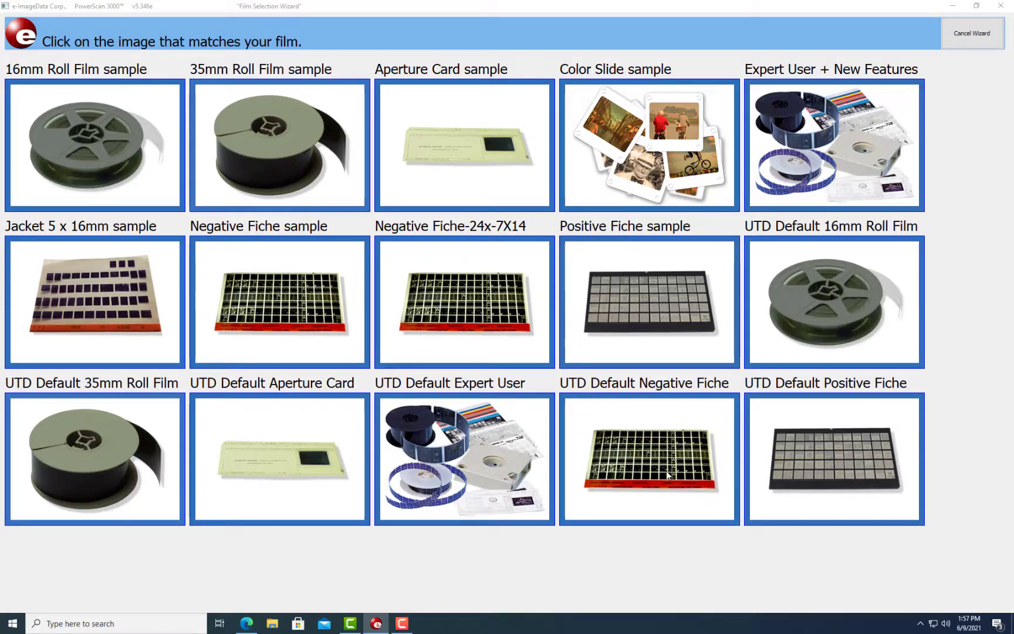
click(74, 432)
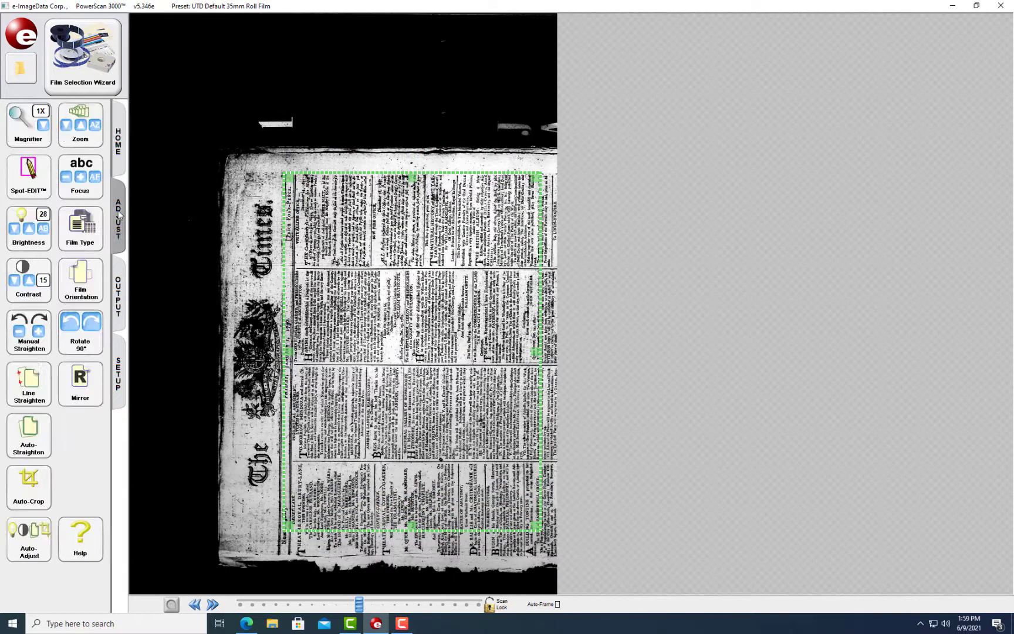
Rotate the Times page 90° upright and auto-adjust it to brightness 27, contrast 10
click(92, 334)
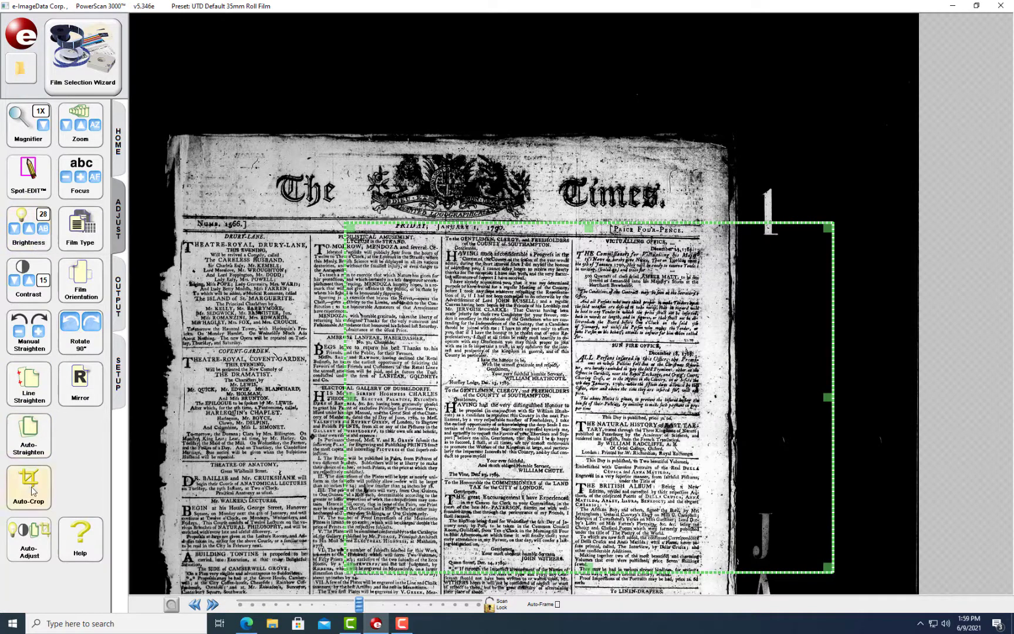
click(24, 530)
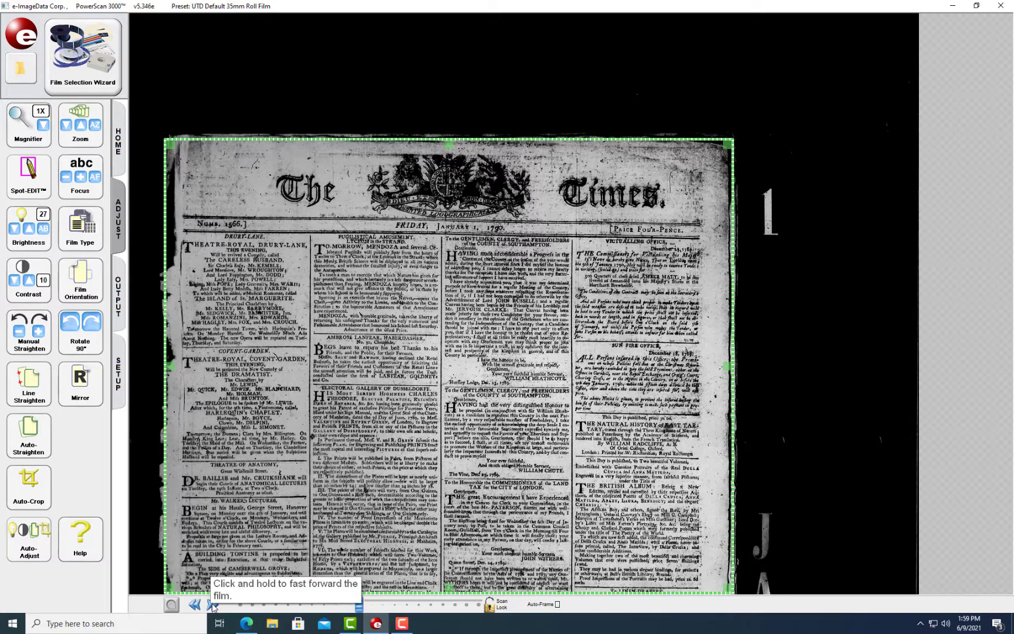
Fast-forward the film three times to The Times of 5 January 1790
click(212, 606)
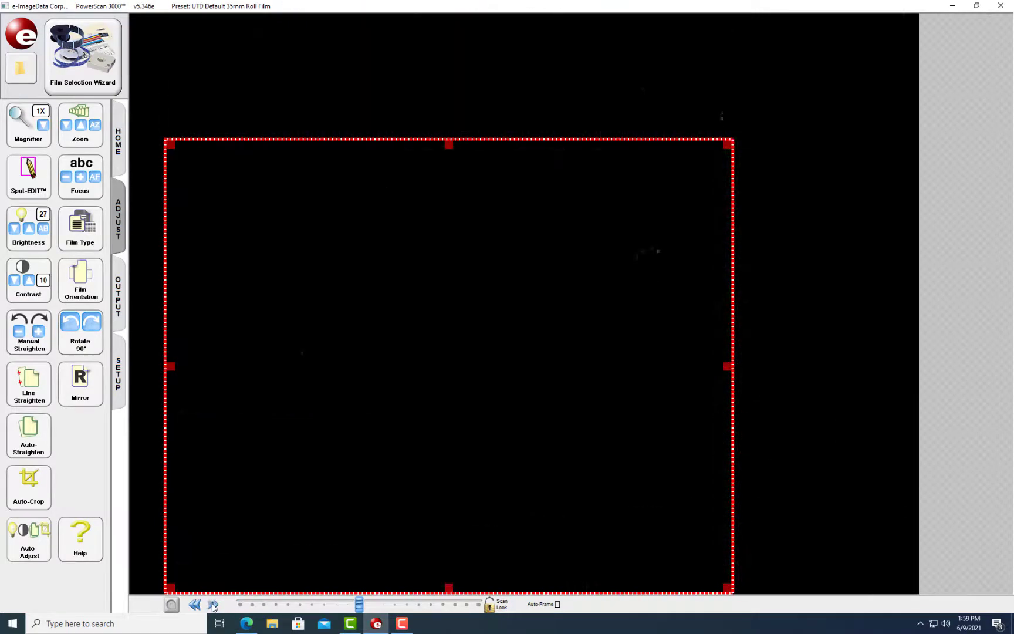
click(212, 606)
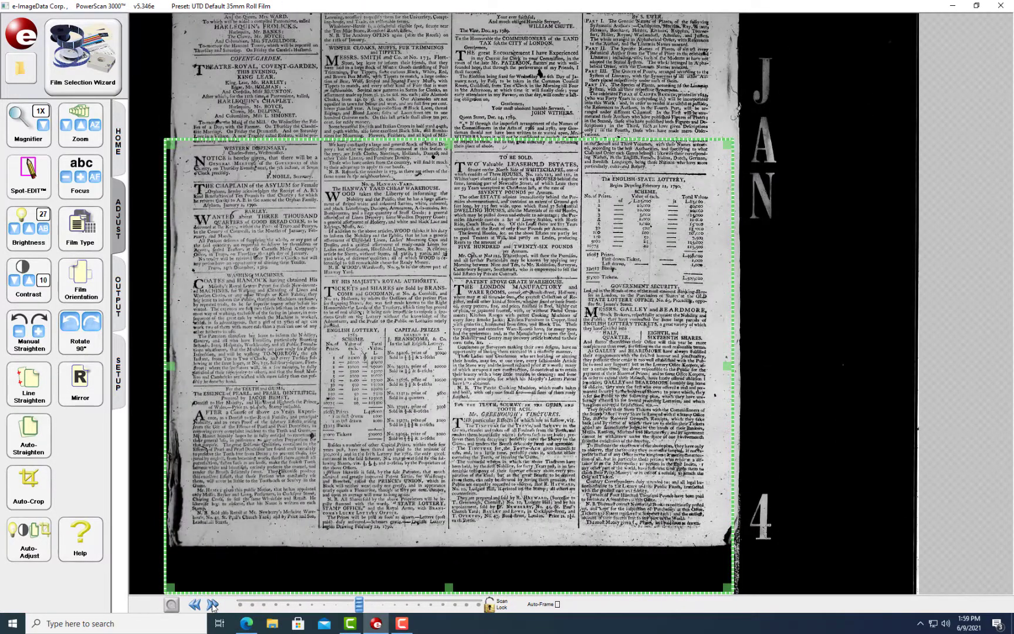
click(212, 606)
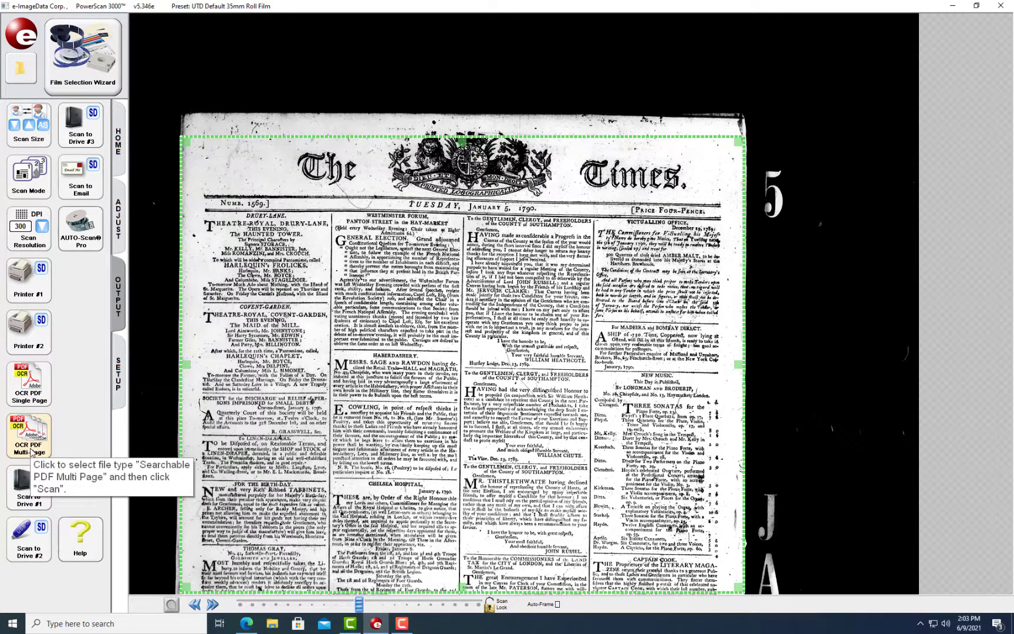
Scan the 5 January 1790 page as OCR PDF Single Page named 'test page single scan'
click(28, 492)
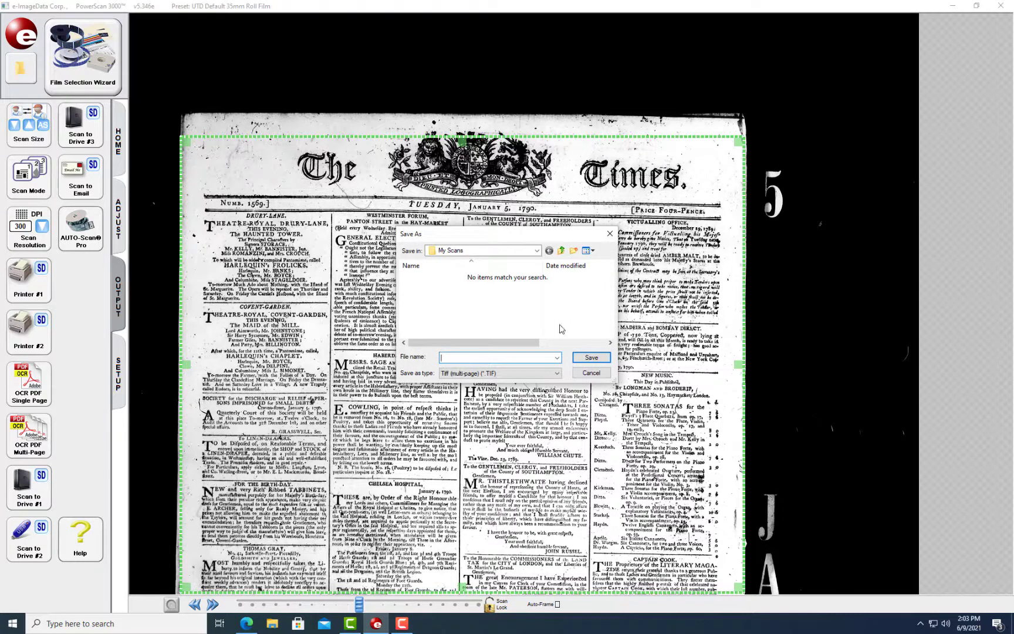
click(593, 372)
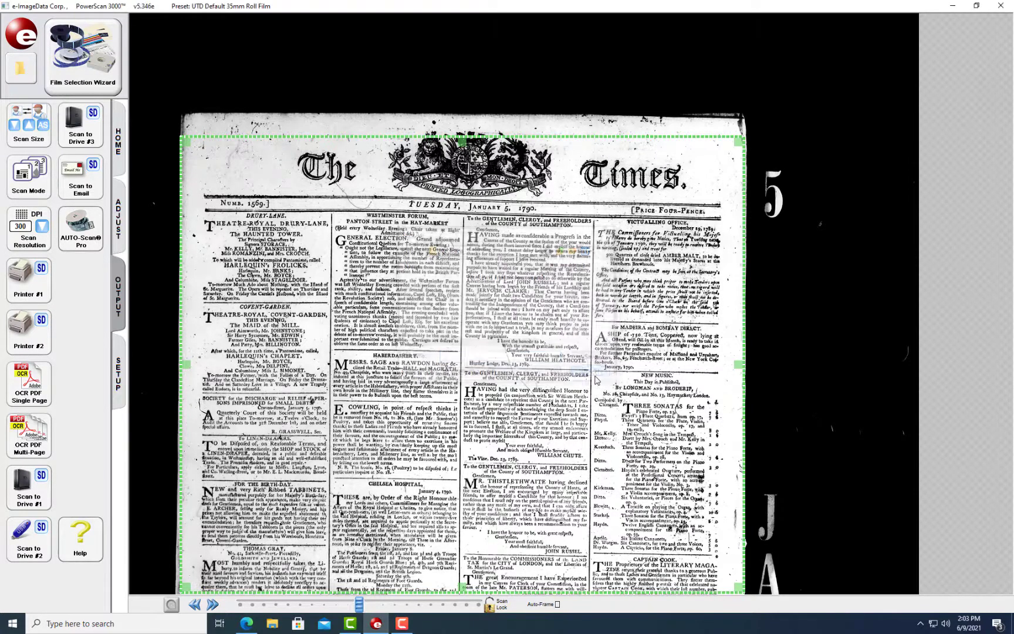
click(39, 394)
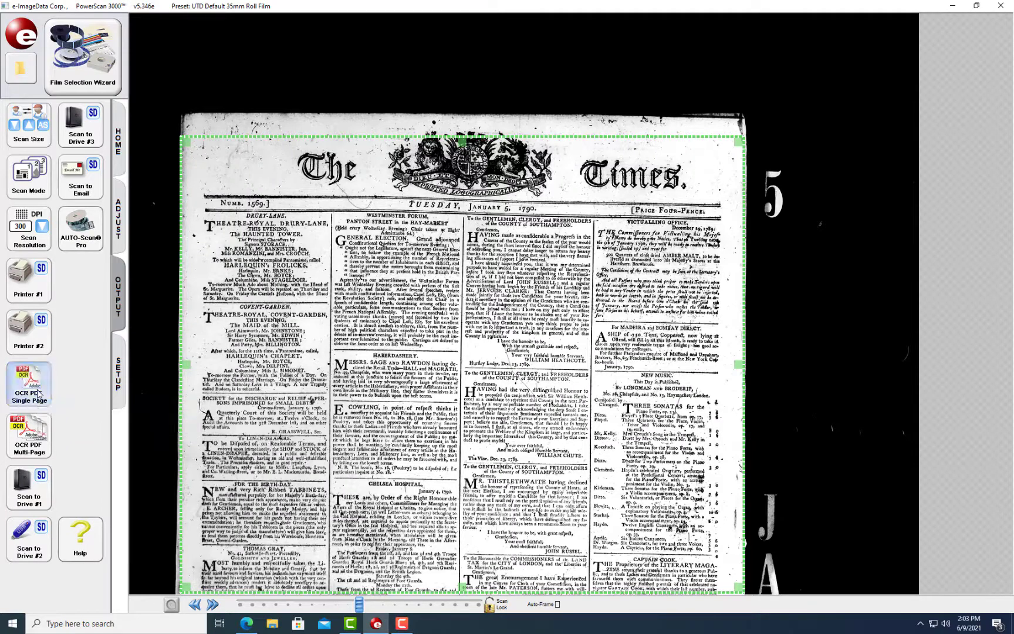
click(33, 494)
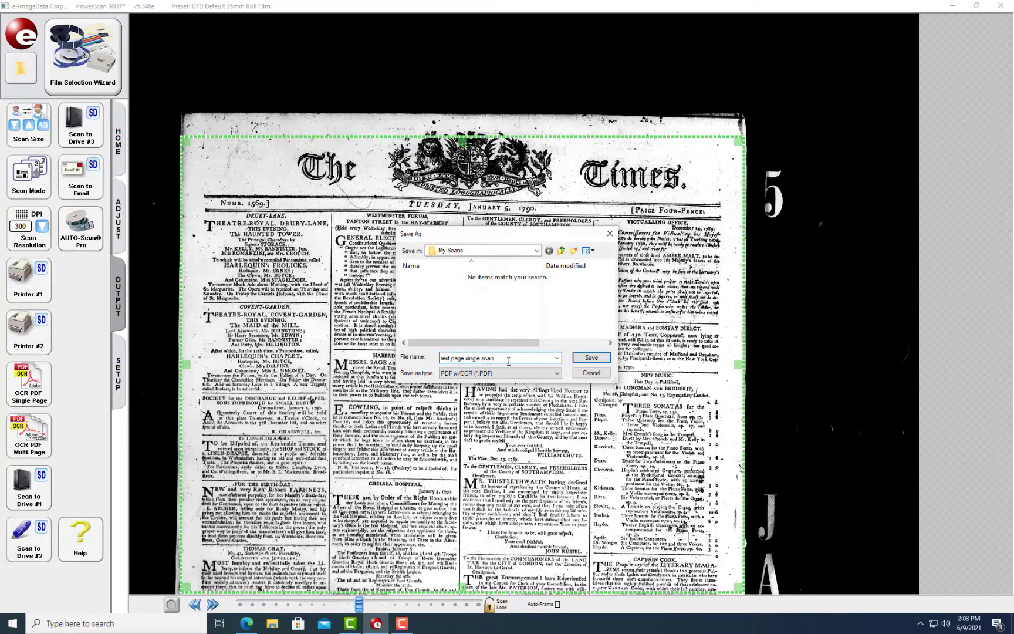
click(589, 358)
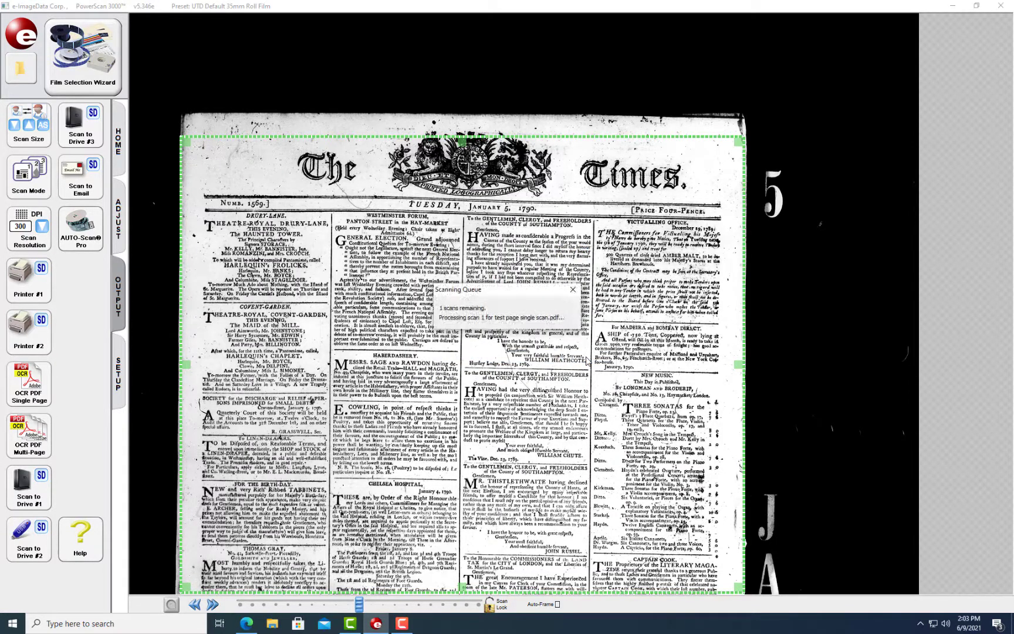
Start an OCR PDF Multi-Page scan saved as 'Multiple page scan test' in My Scans
click(27, 444)
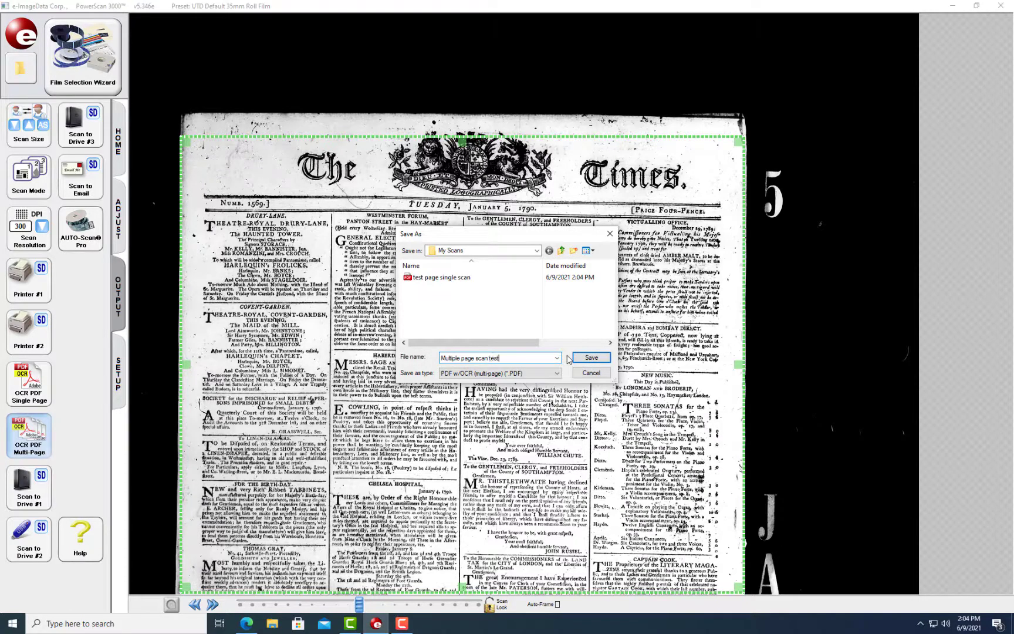
click(602, 360)
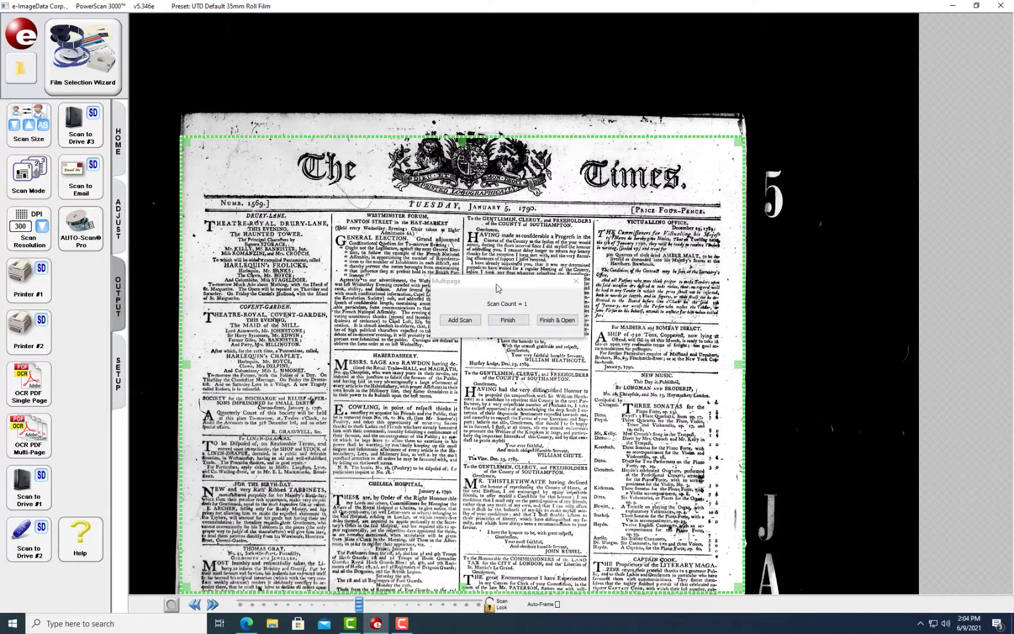
drag(496, 287, 675, 48)
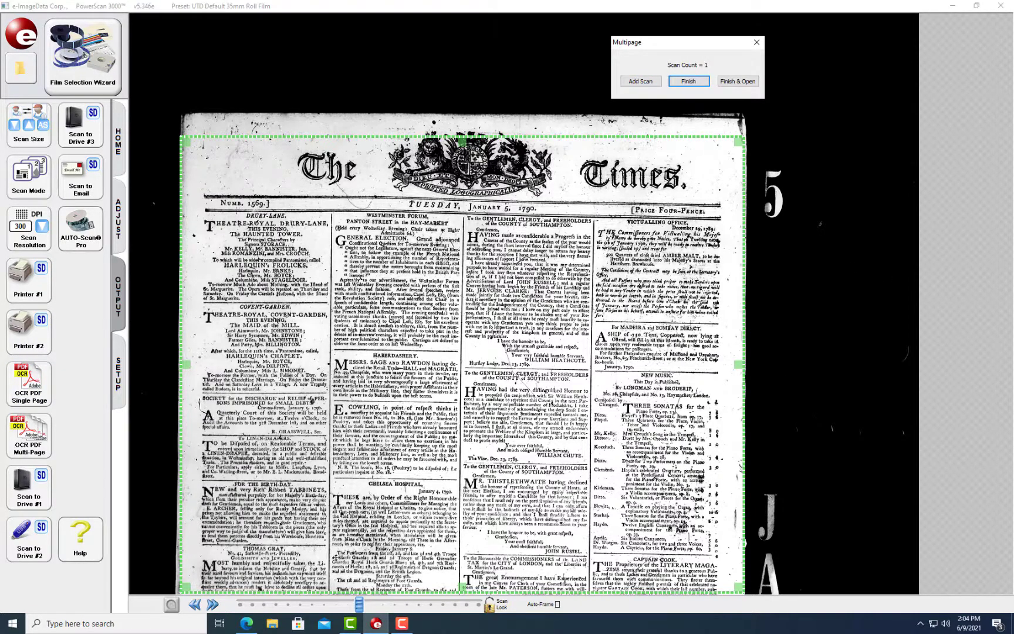
Advance the film and add two more pages, then finish the three-scan PDF
click(213, 605)
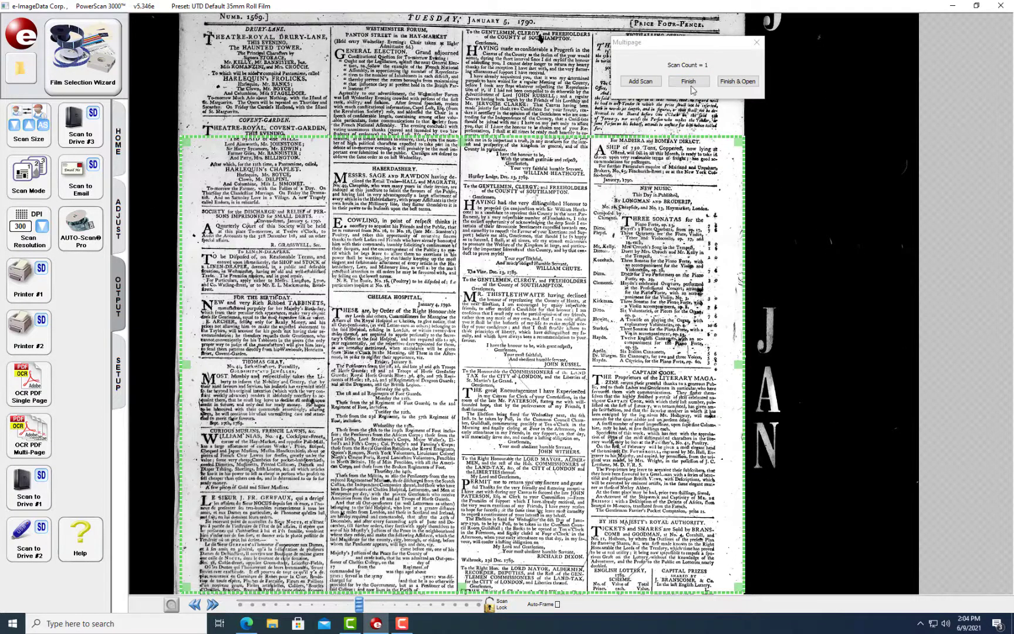
click(645, 82)
click(200, 605)
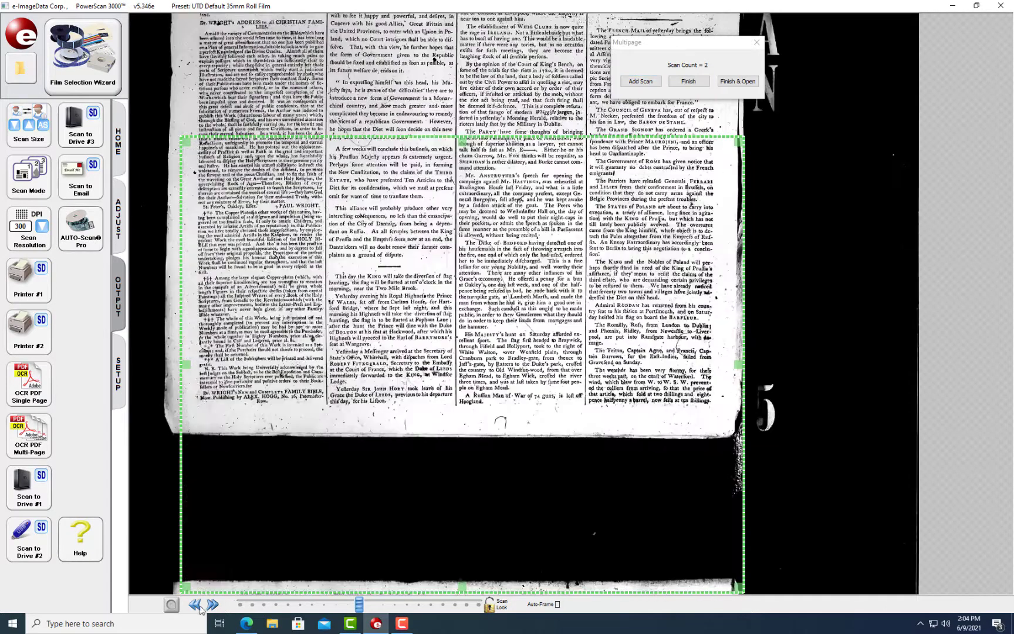
click(198, 608)
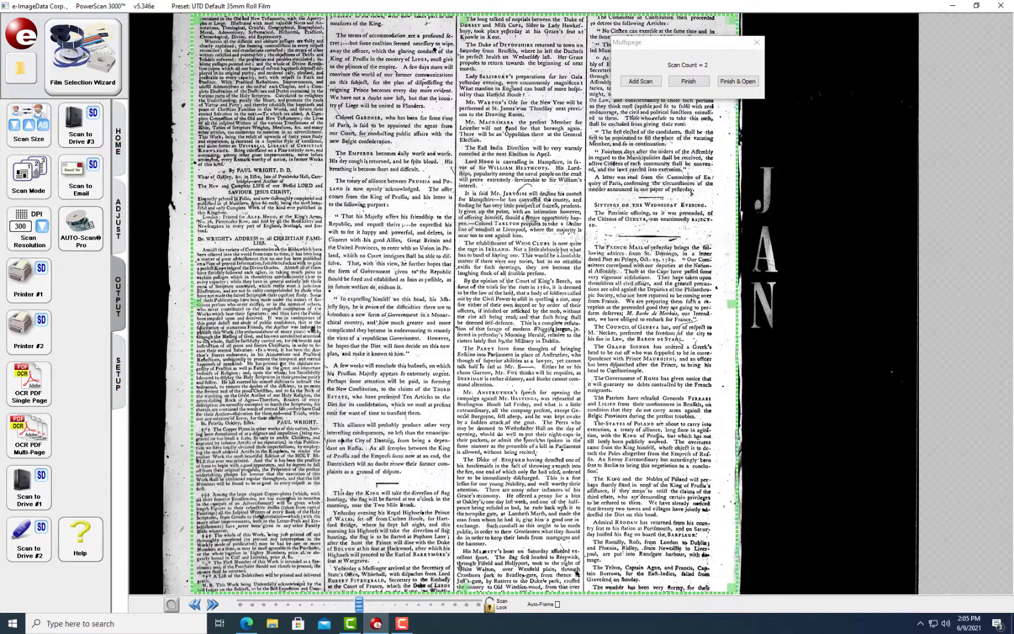
click(636, 82)
click(687, 84)
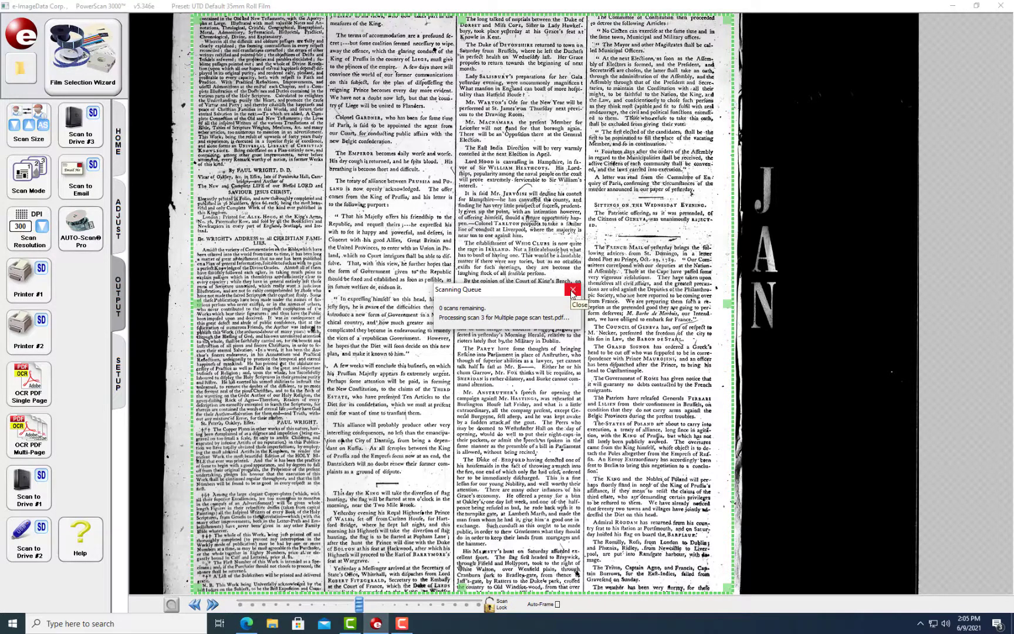
click(572, 290)
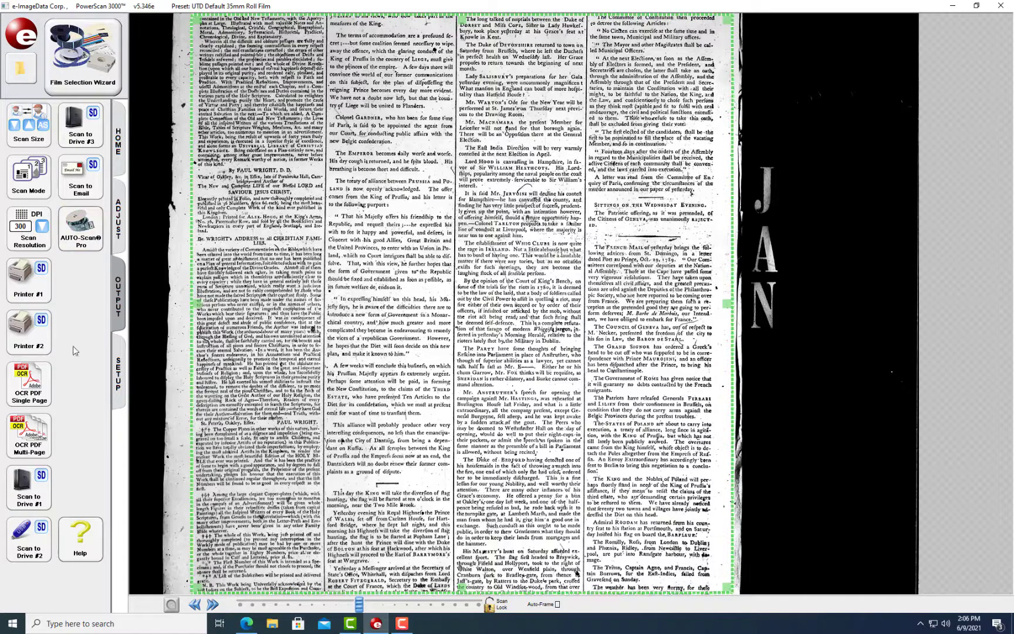
Switch to the ADJUST tab while the film threaded-and-ready notice is shown
click(174, 605)
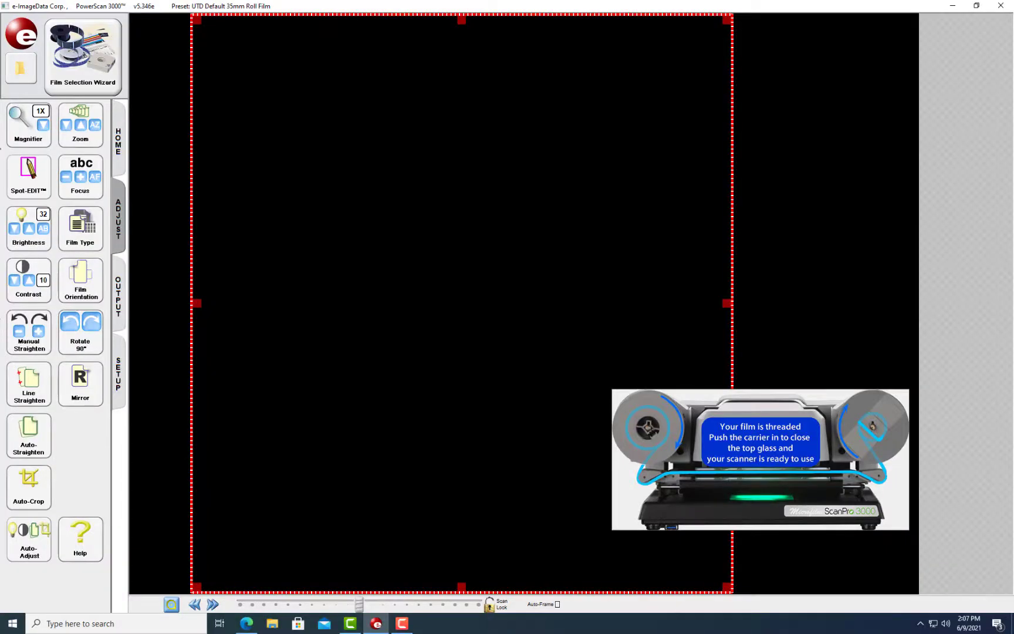
Open the Film Selection Wizard to load the UTD Default Negative Fiche preset
click(70, 78)
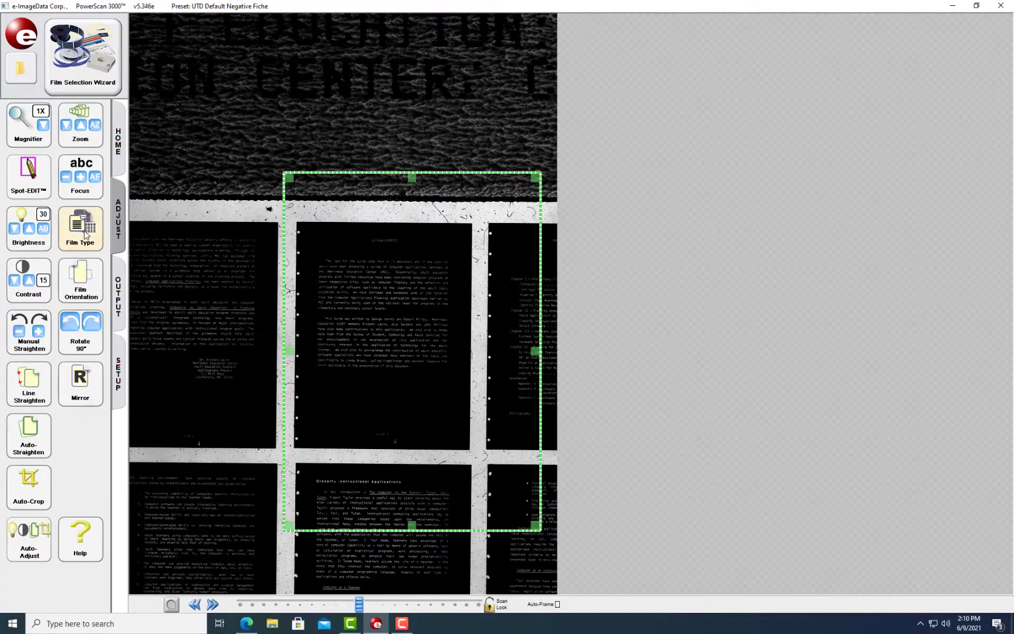
Toggle Film Type so the fiche acknowledgements page shows dark text on white
click(82, 233)
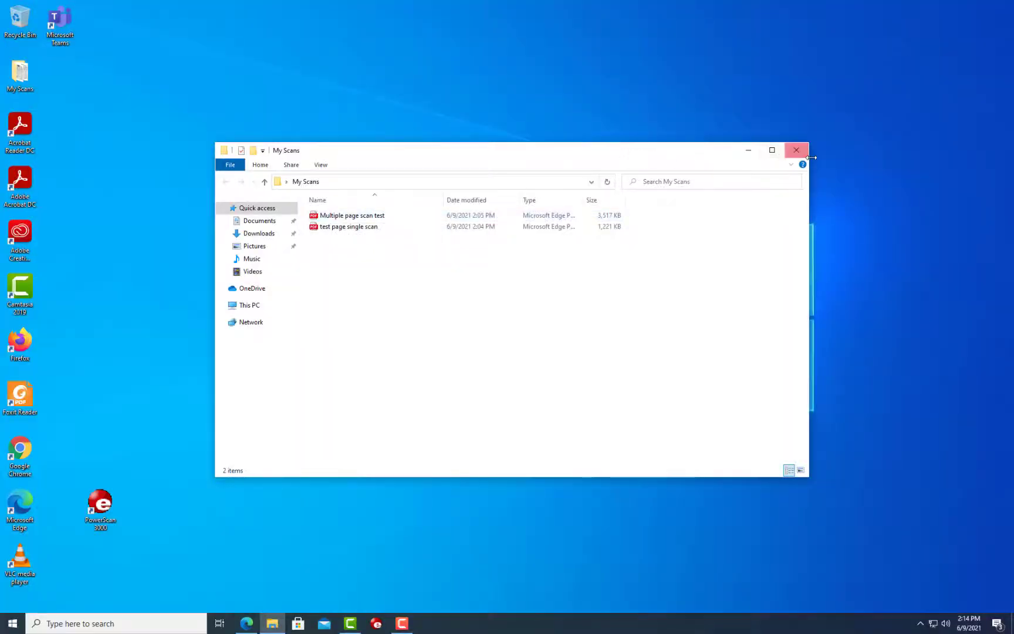
Close My Scans, open the Start menu's account options, then dismiss them with Esc
click(803, 152)
click(13, 623)
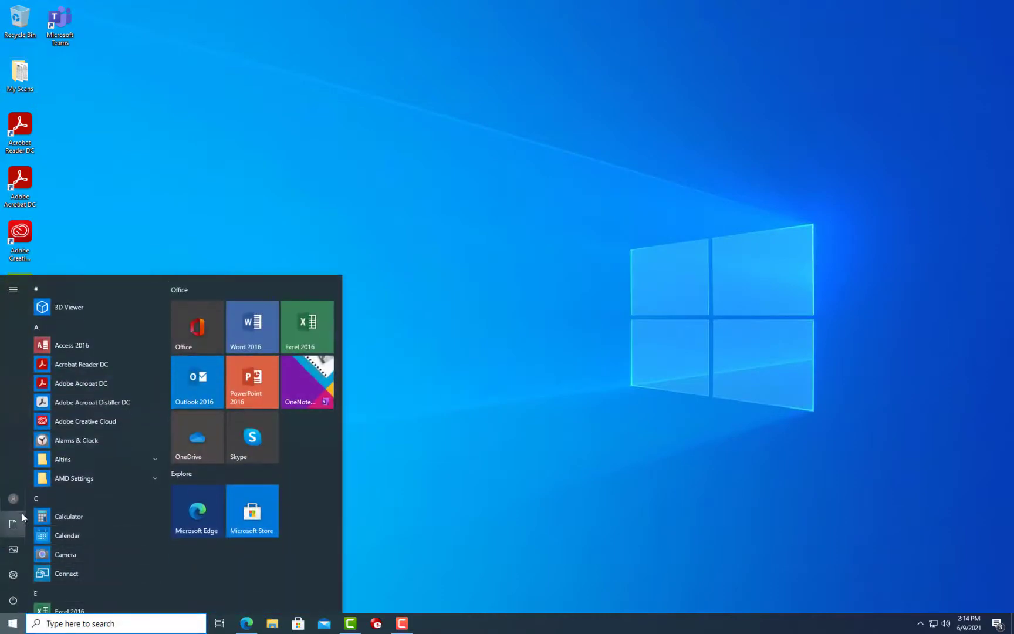
click(20, 501)
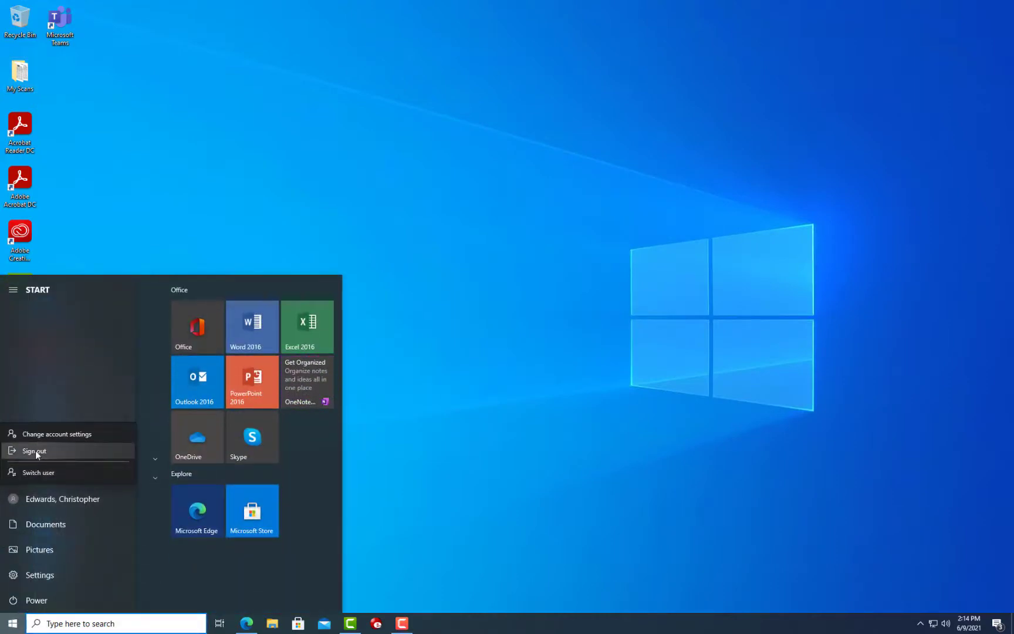
key(Escape)
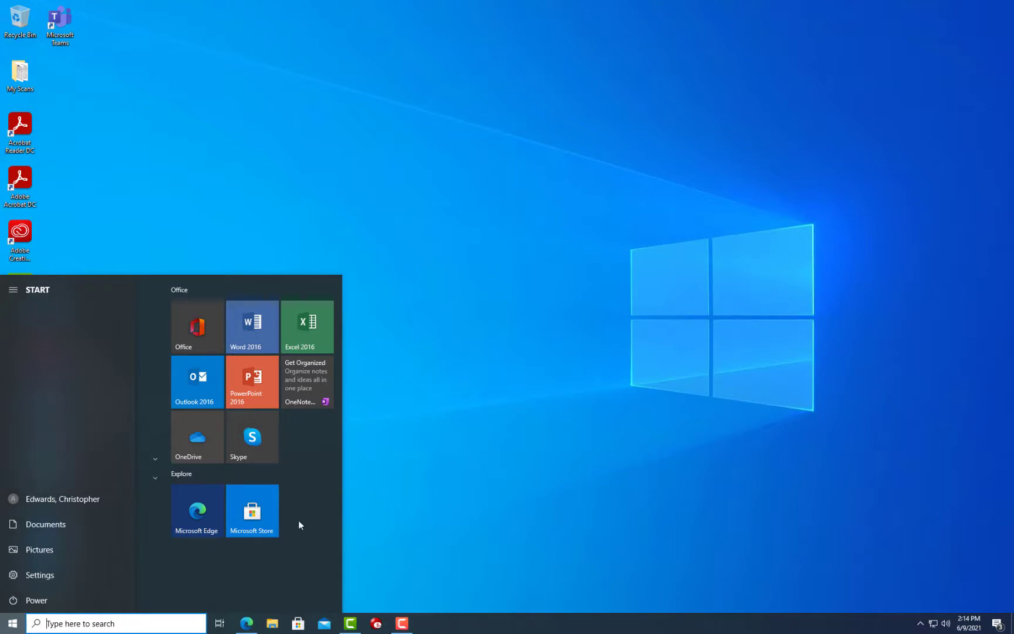